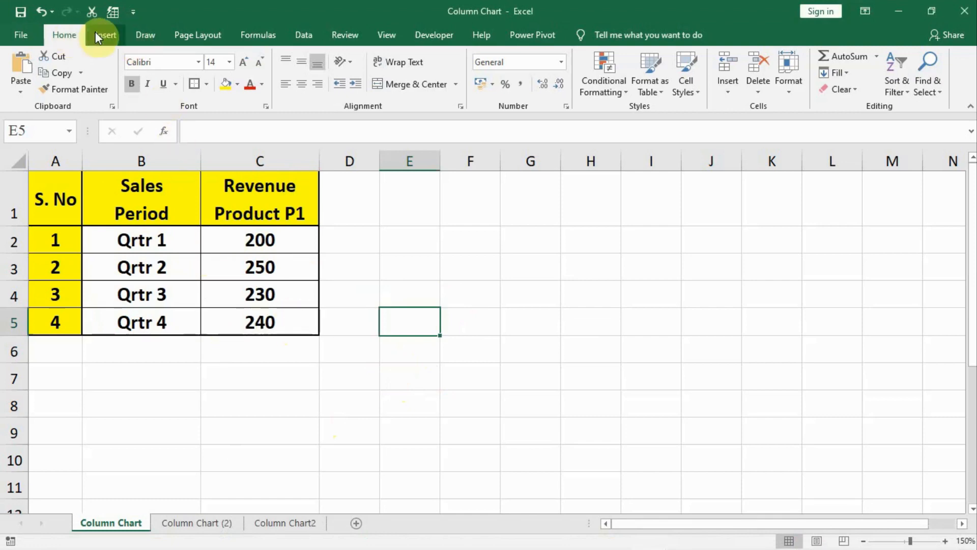
pyautogui.click(109, 32)
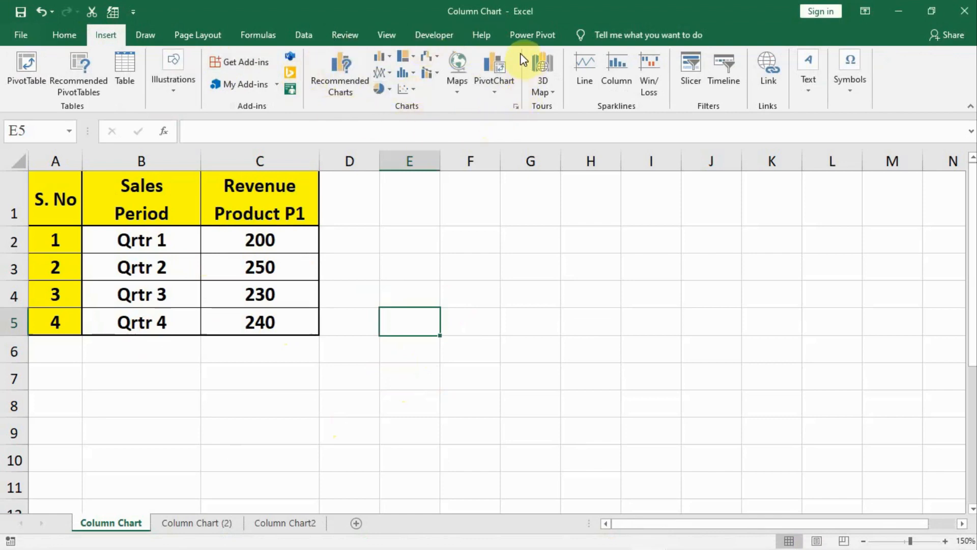
pyautogui.click(336, 72)
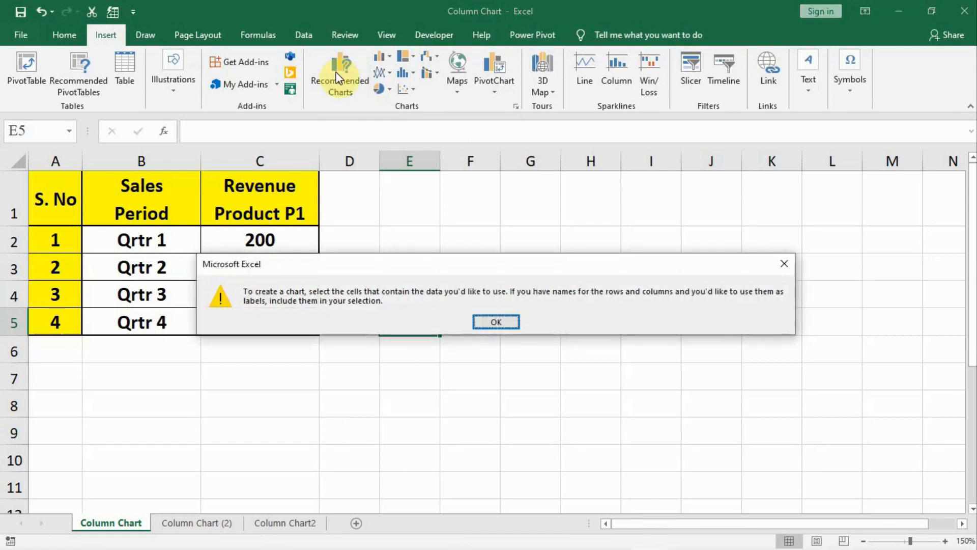
pyautogui.click(480, 321)
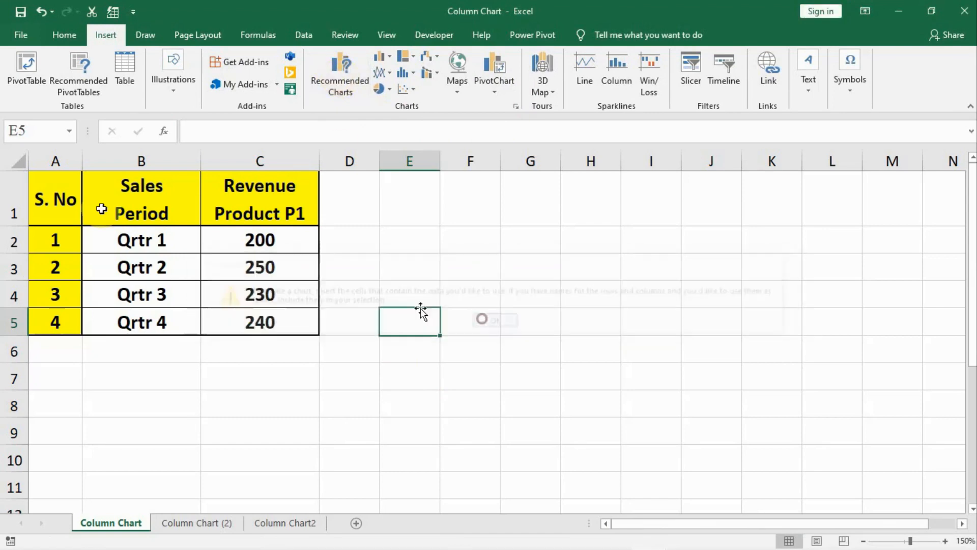
# - Insert the recommended Clustered Column chart from cells B1:C5 and place it beside the table over columns D to L
pyautogui.moveTo(109, 178); pyautogui.dragTo(269, 308)
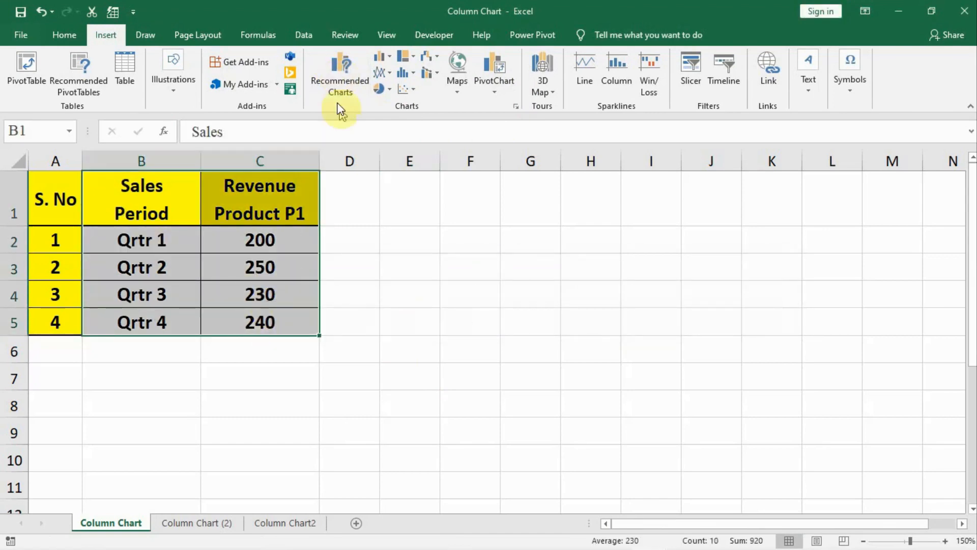
pyautogui.click(337, 79)
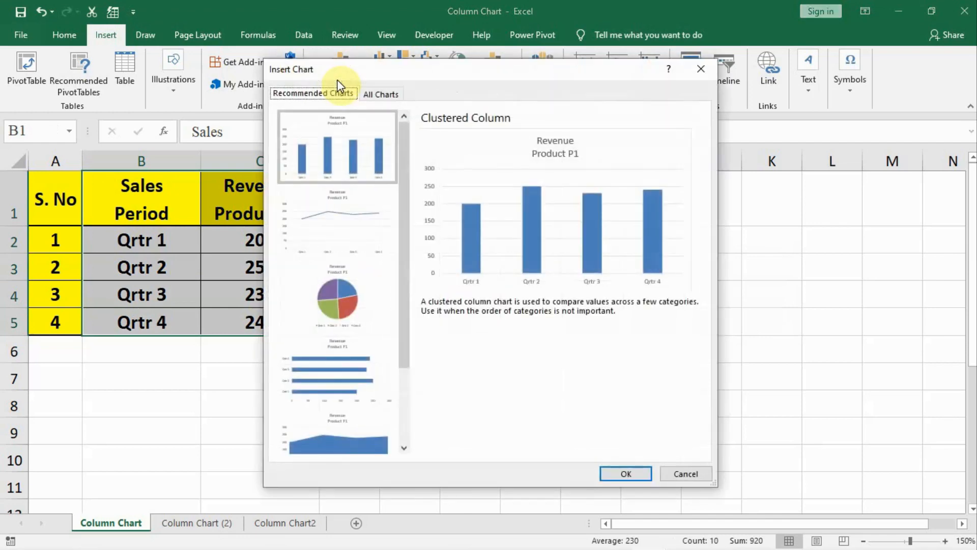
pyautogui.press('Escape')
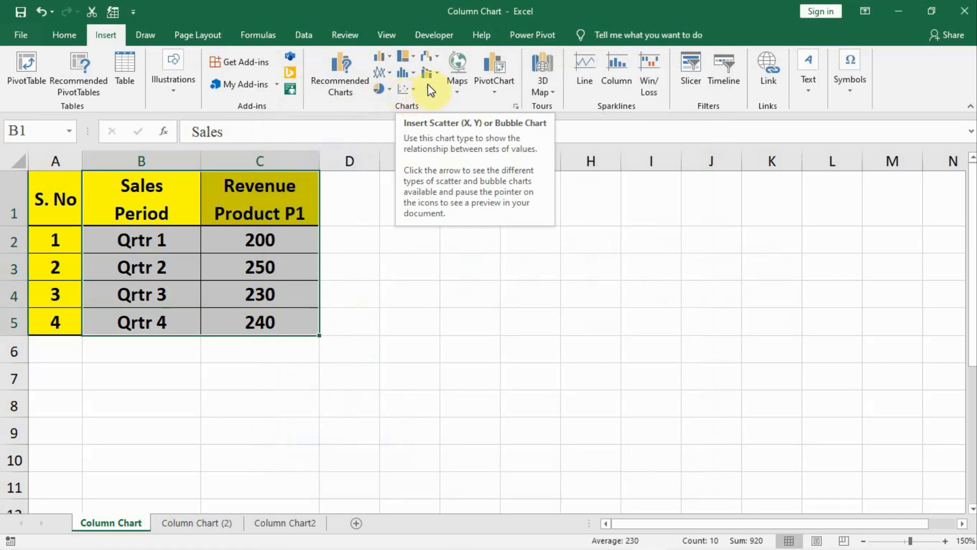
pyautogui.click(339, 77)
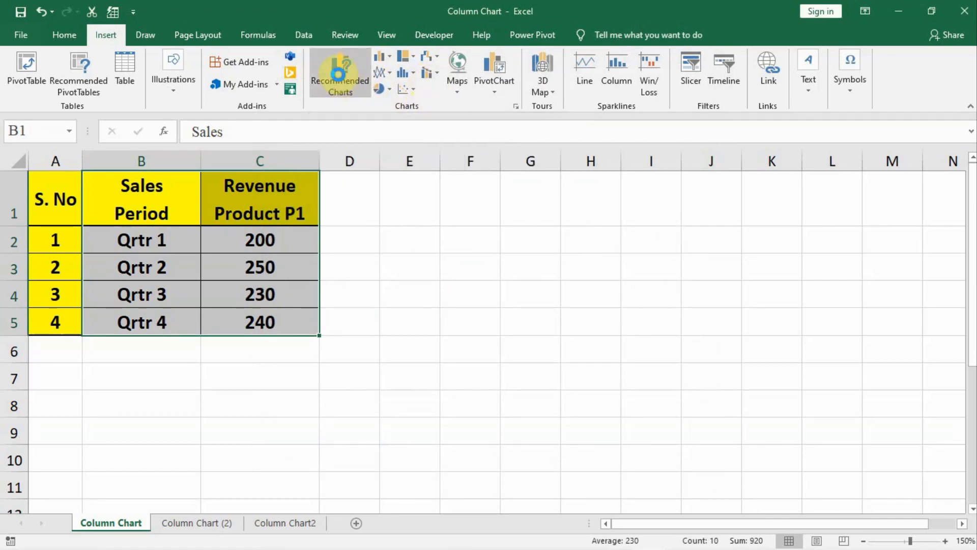
pyautogui.moveTo(415, 75); pyautogui.dragTo(562, 60)
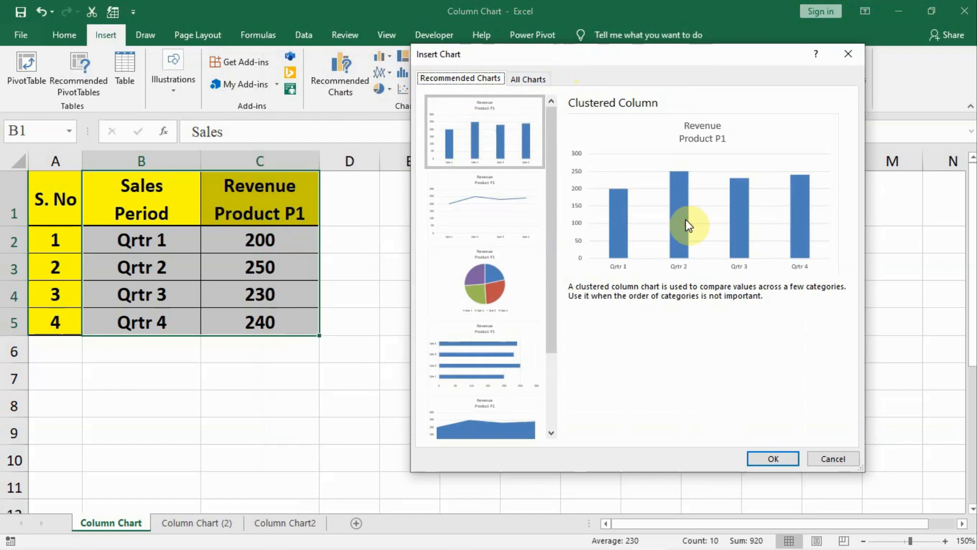
pyautogui.click(771, 457)
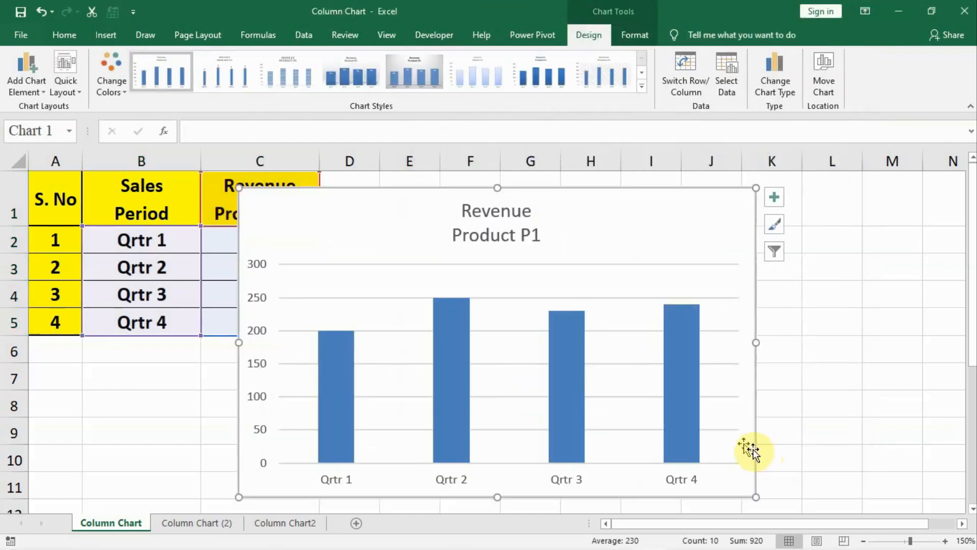
pyautogui.moveTo(604, 231); pyautogui.dragTo(718, 217)
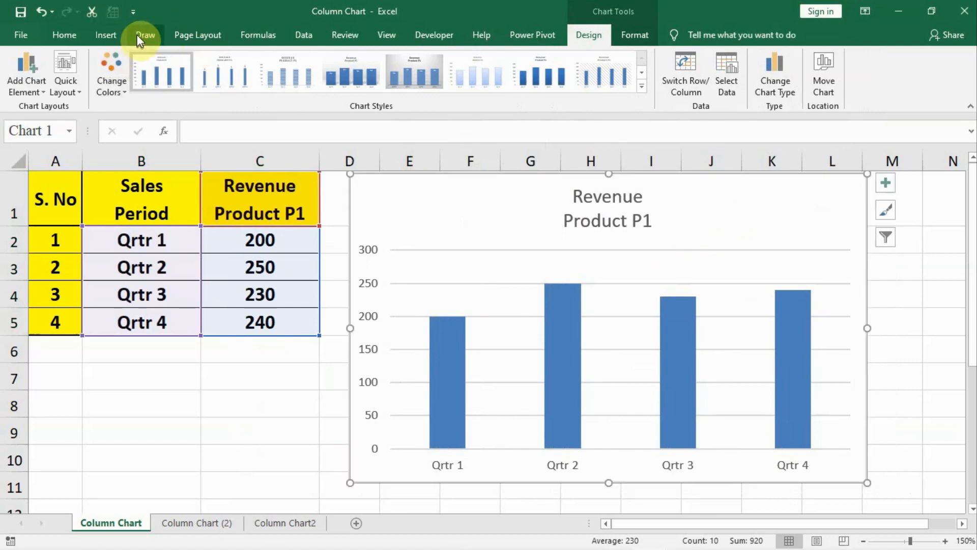
# - Change the chart type to 3-D Clustered Column, using the variant that shows each quarter in its own colour
pyautogui.click(113, 34)
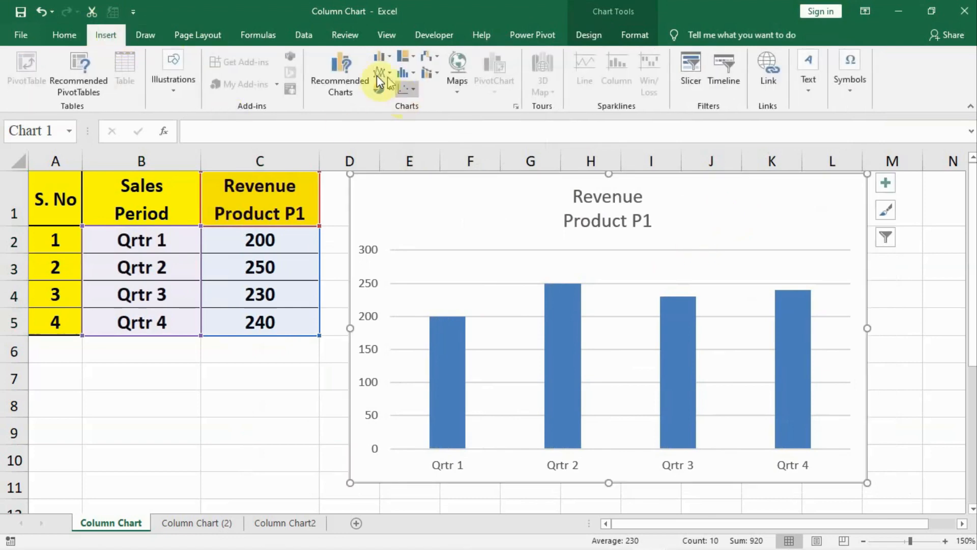
pyautogui.click(337, 63)
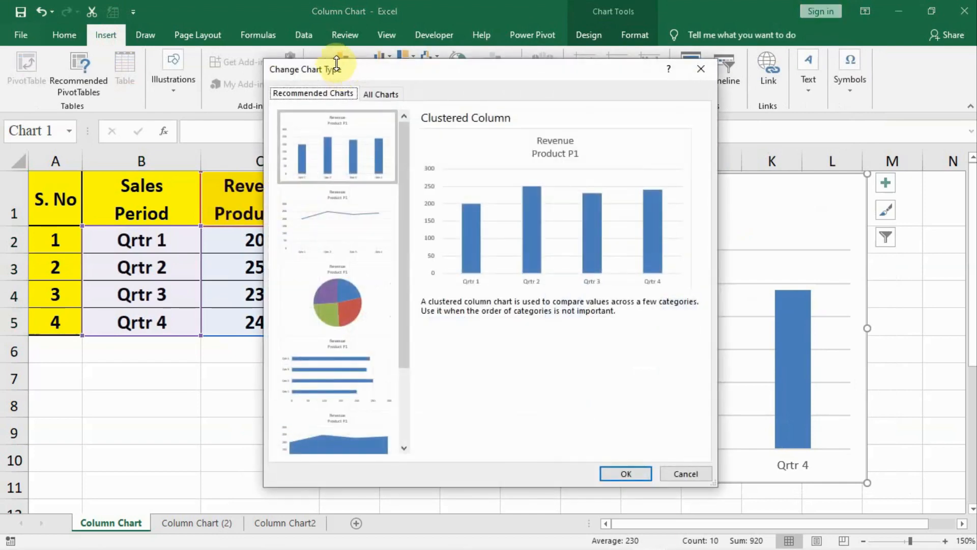
pyautogui.click(379, 94)
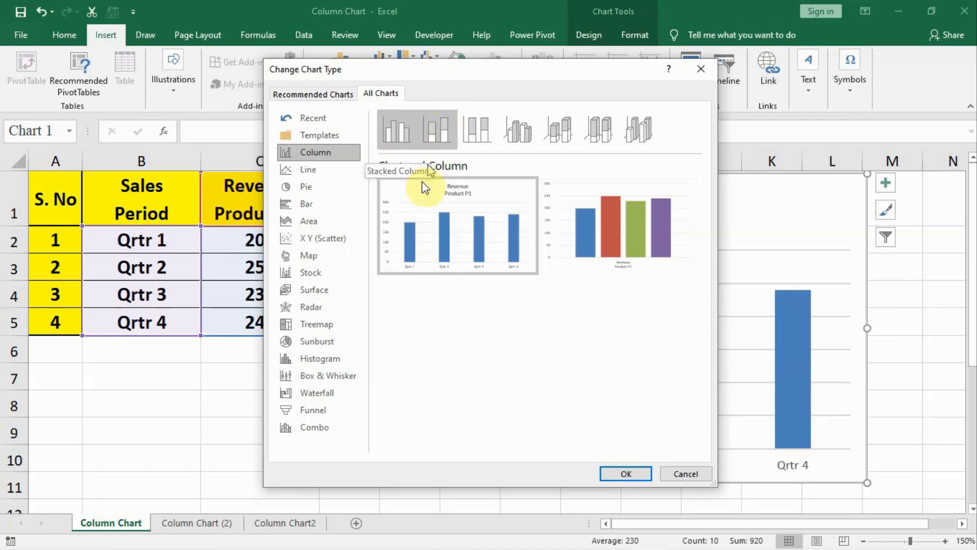
pyautogui.click(397, 128)
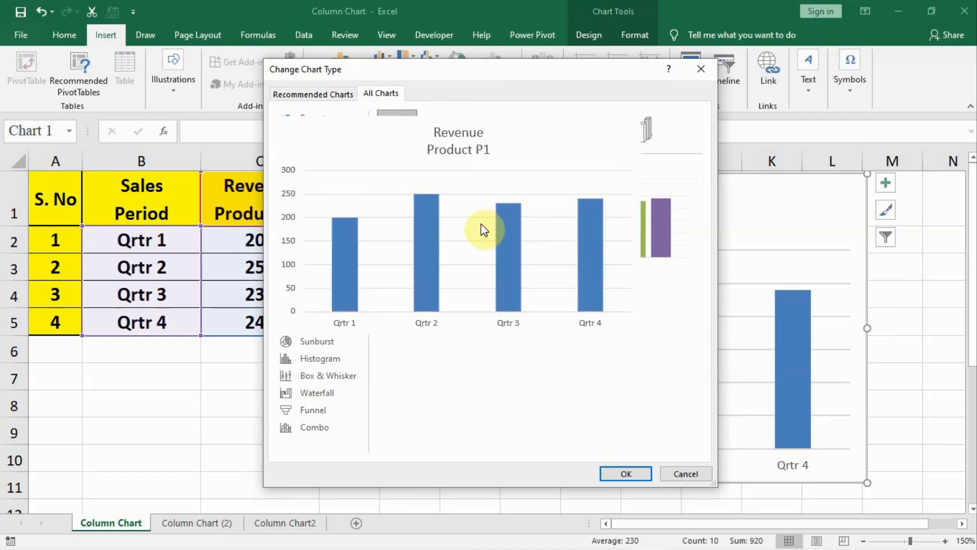
pyautogui.moveTo(671, 239)
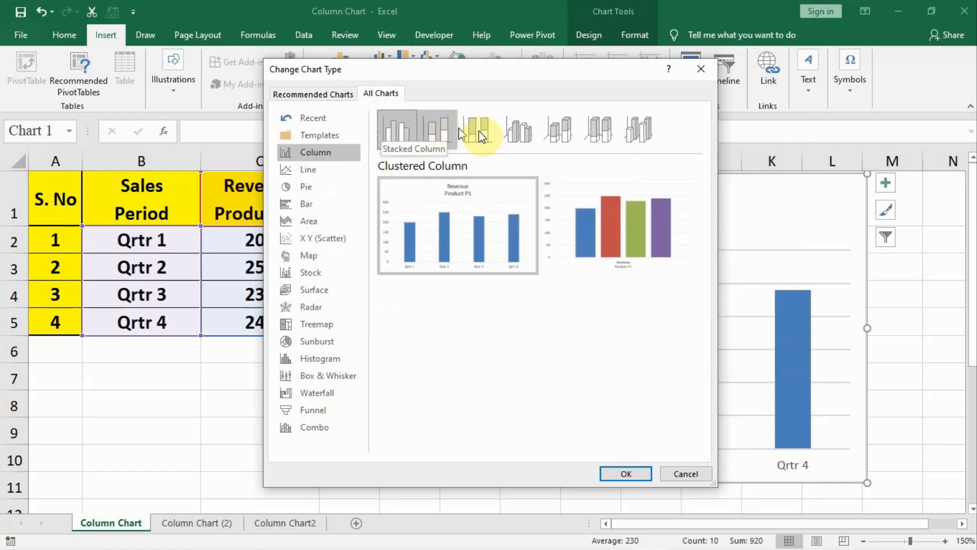
pyautogui.click(529, 133)
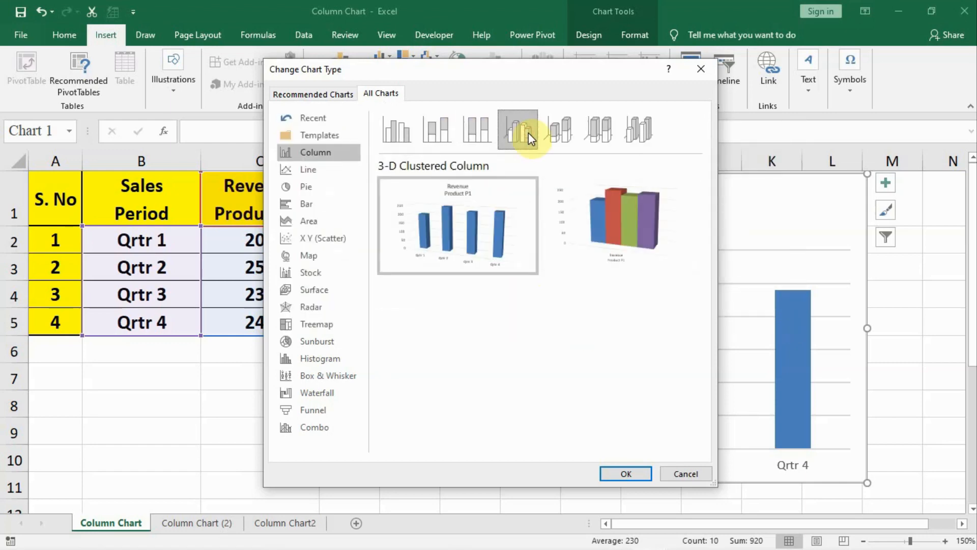
pyautogui.moveTo(444, 242)
pyautogui.click(652, 216)
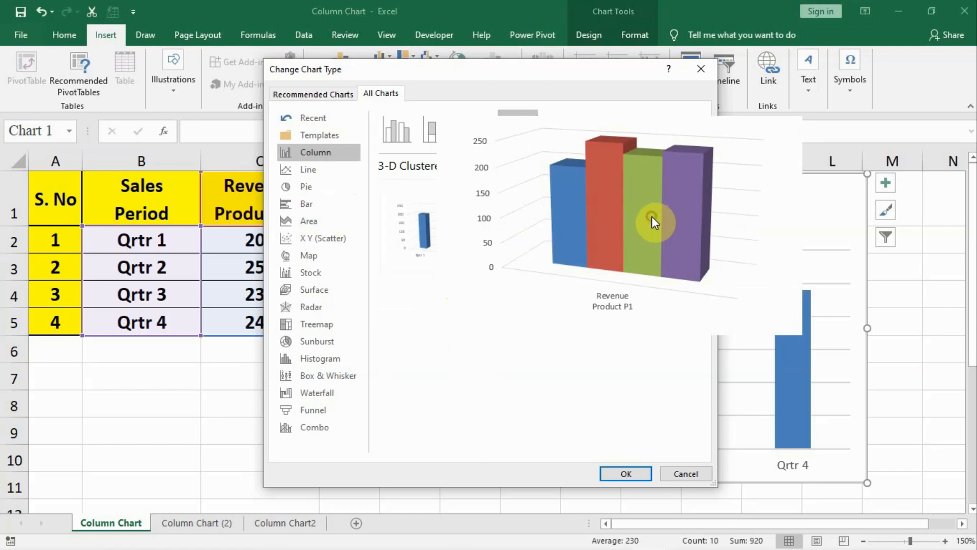
pyautogui.click(626, 474)
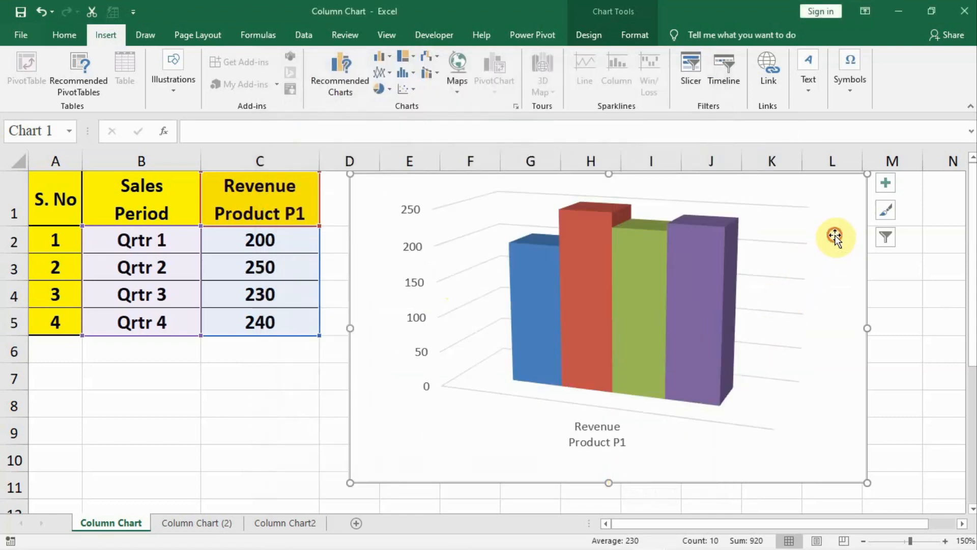
pyautogui.click(790, 205)
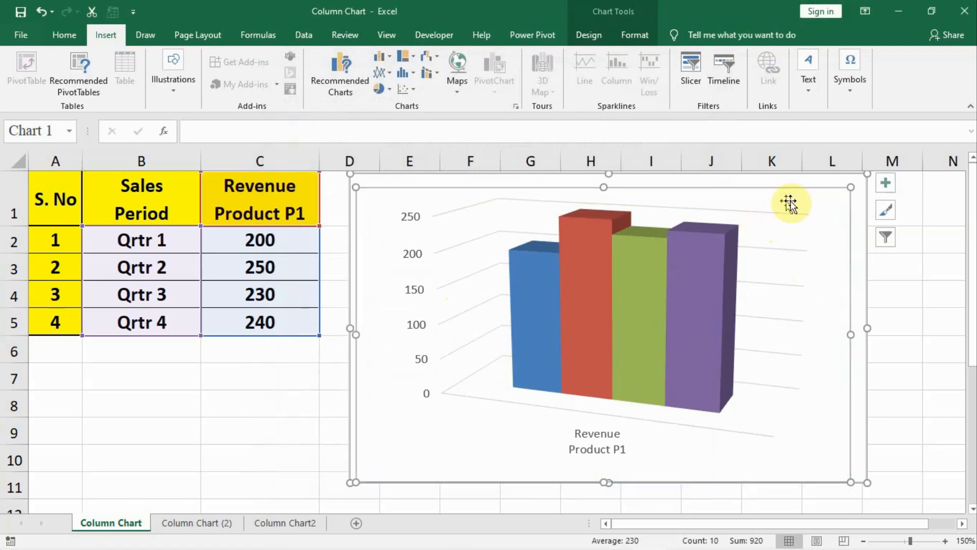
pyautogui.moveTo(847, 178); pyautogui.dragTo(877, 146)
pyautogui.click(419, 439)
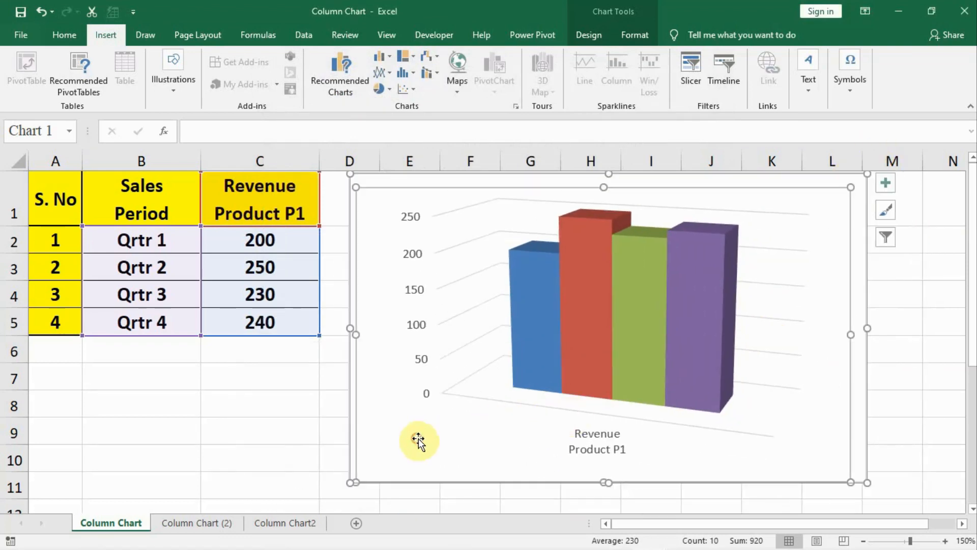
pyautogui.click(224, 427)
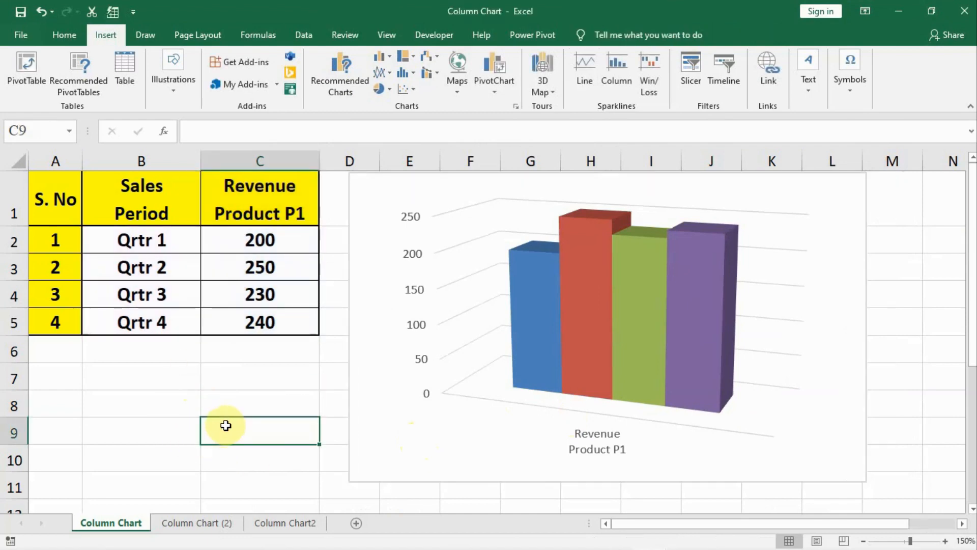
pyautogui.click(120, 379)
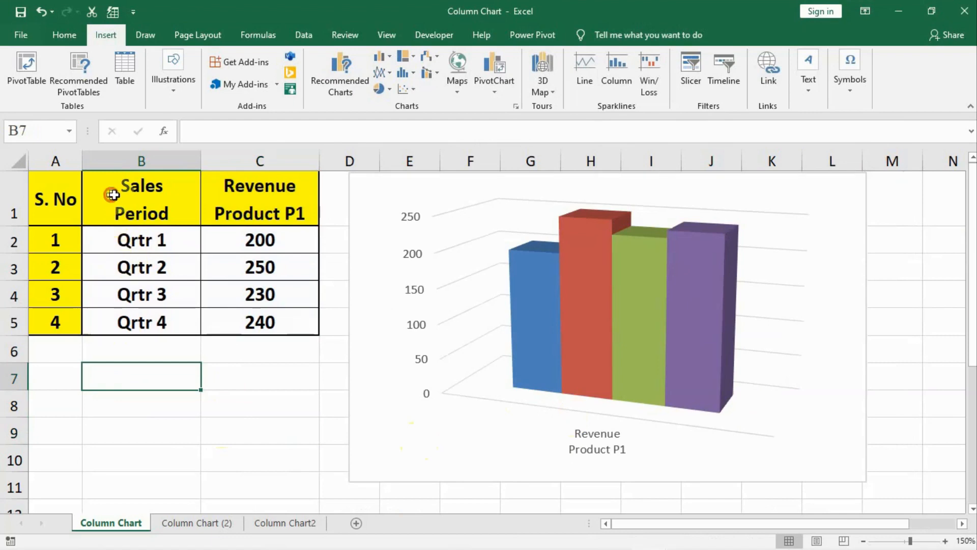
# - Insert a second chart of type 3-D Clustered Column from cells B1:C5 and place it over the first chart beside the table
pyautogui.moveTo(112, 195); pyautogui.dragTo(270, 321)
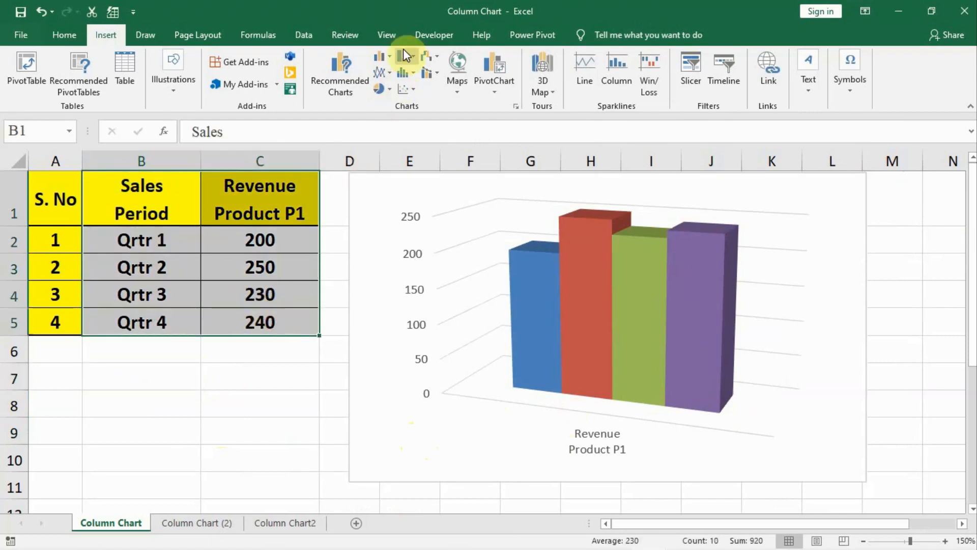
pyautogui.click(389, 54)
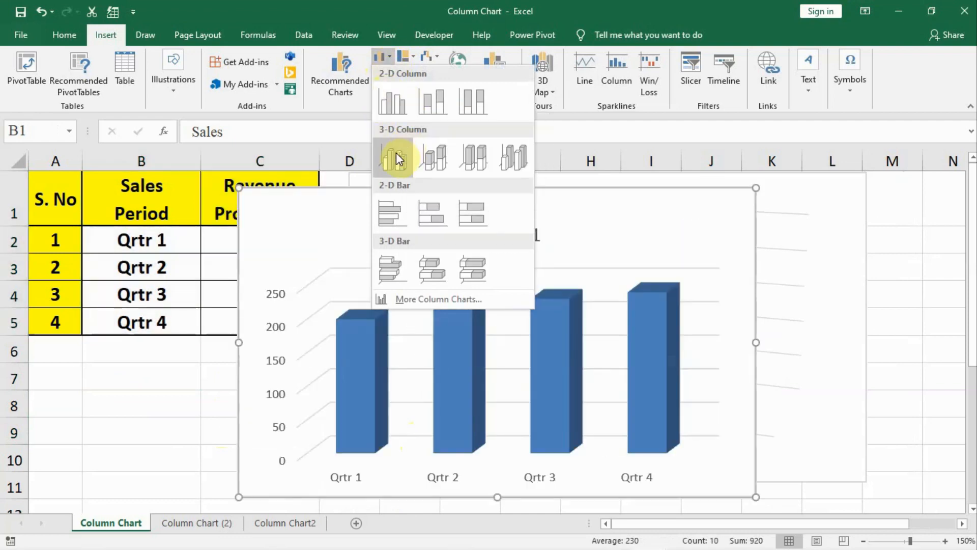
pyautogui.click(396, 154)
pyautogui.moveTo(665, 235)
pyautogui.mouseDown()
pyautogui.moveTo(571, 343)
pyautogui.moveTo(474, 383)
pyautogui.moveTo(468, 358)
pyautogui.moveTo(497, 355)
pyautogui.moveTo(484, 338)
pyautogui.moveTo(817, 234)
pyautogui.moveTo(799, 219)
pyautogui.mouseUp()
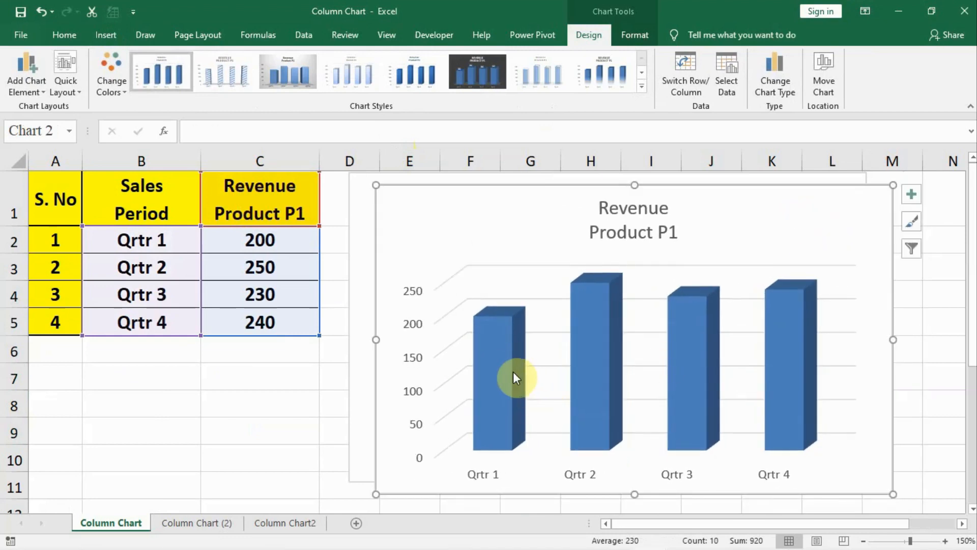
# - Clear the revenue values in C2:C5 to test the chart's link to the data, and undo the deletion
pyautogui.click(251, 246)
pyautogui.moveTo(250, 239); pyautogui.dragTo(255, 328)
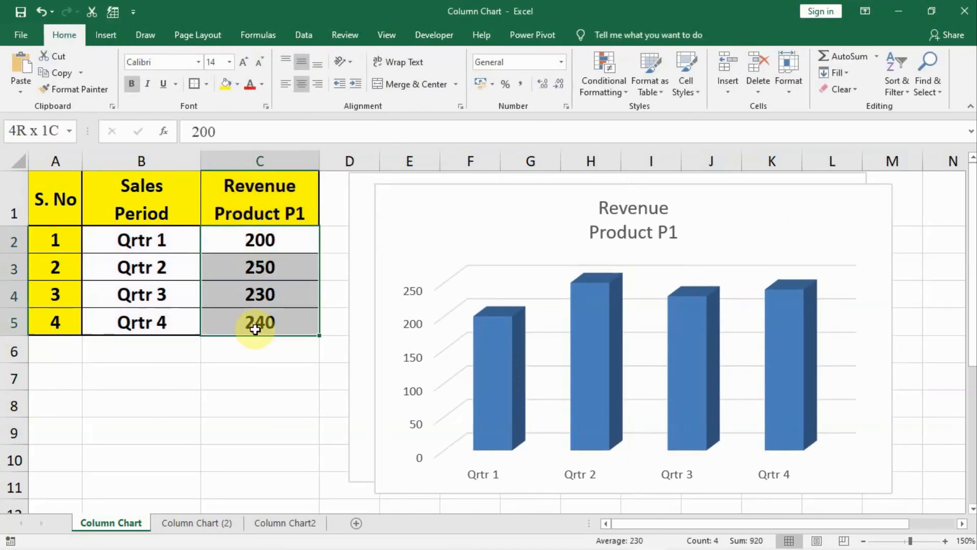
pyautogui.press('Delete')
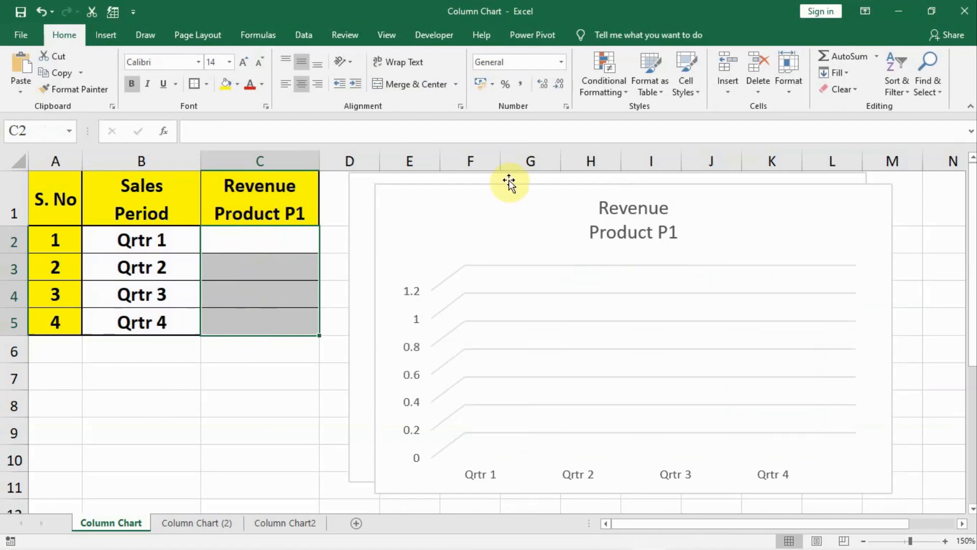
pyautogui.moveTo(741, 209)
pyautogui.mouseDown()
pyautogui.moveTo(475, 397)
pyautogui.moveTo(452, 366)
pyautogui.moveTo(709, 316)
pyautogui.moveTo(734, 225)
pyautogui.mouseUp()
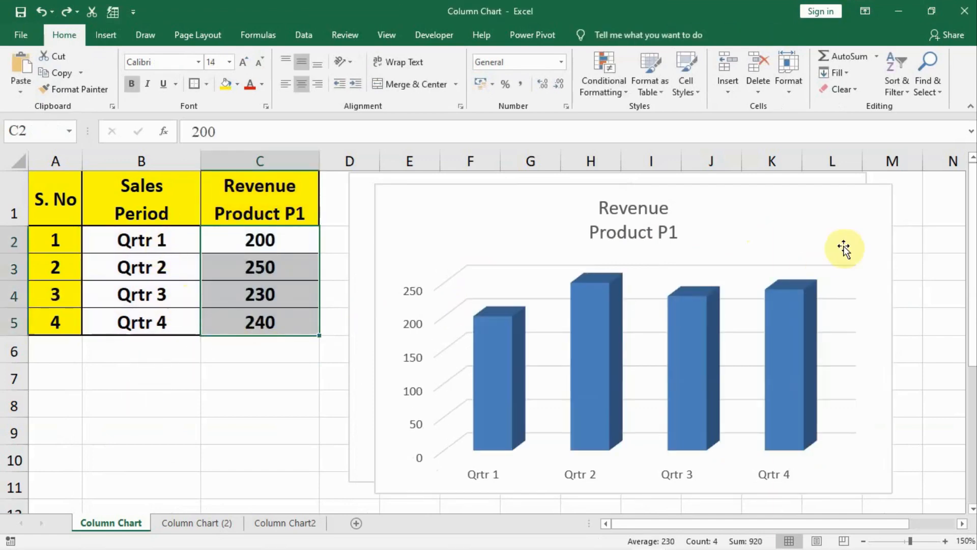
pyautogui.moveTo(777, 210); pyautogui.dragTo(722, 206)
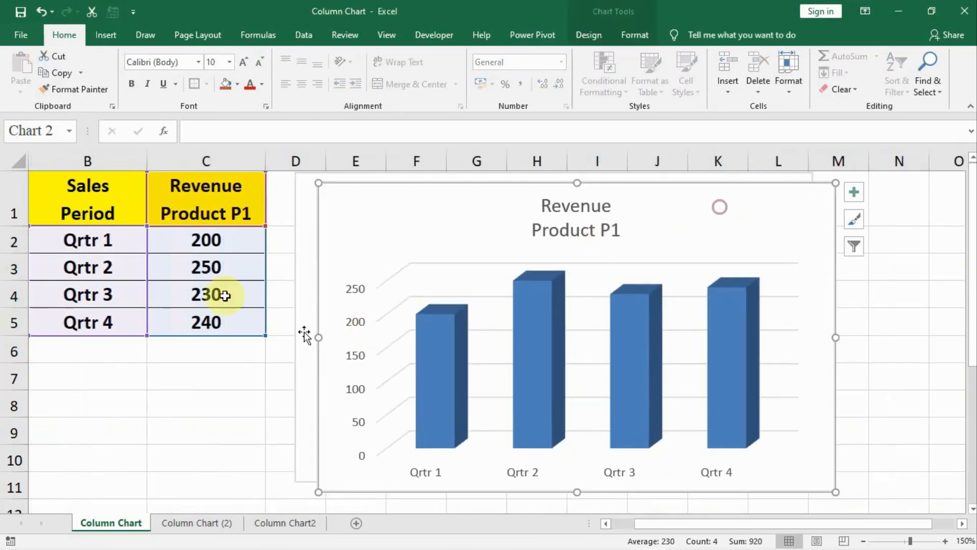
# - Switch to the Column Chart (2) sheet and look over the Product P1 and Product P2 revenue columns
pyautogui.click(189, 526)
pyautogui.scroll(-1, 192, 407)
pyautogui.scroll(1, 214, 360)
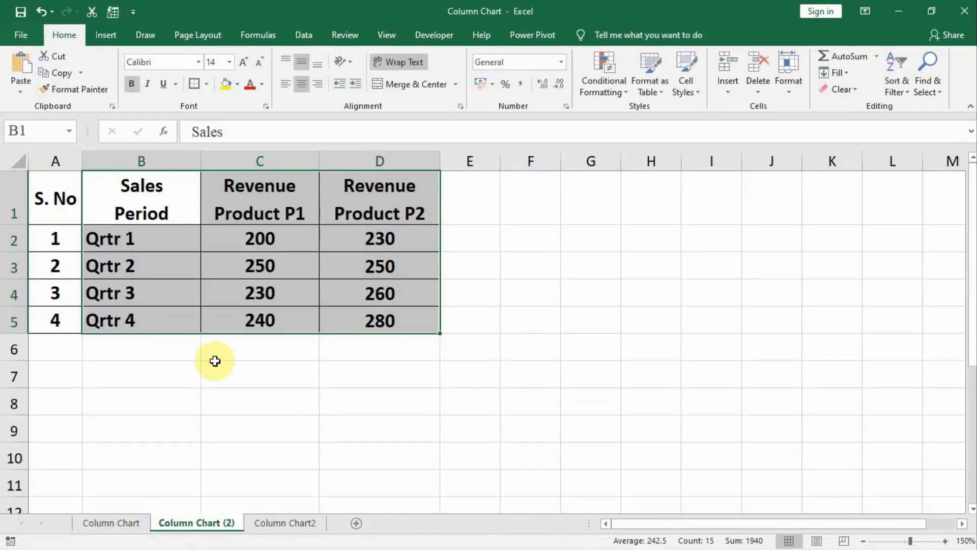
pyautogui.click(269, 267)
pyautogui.click(270, 200)
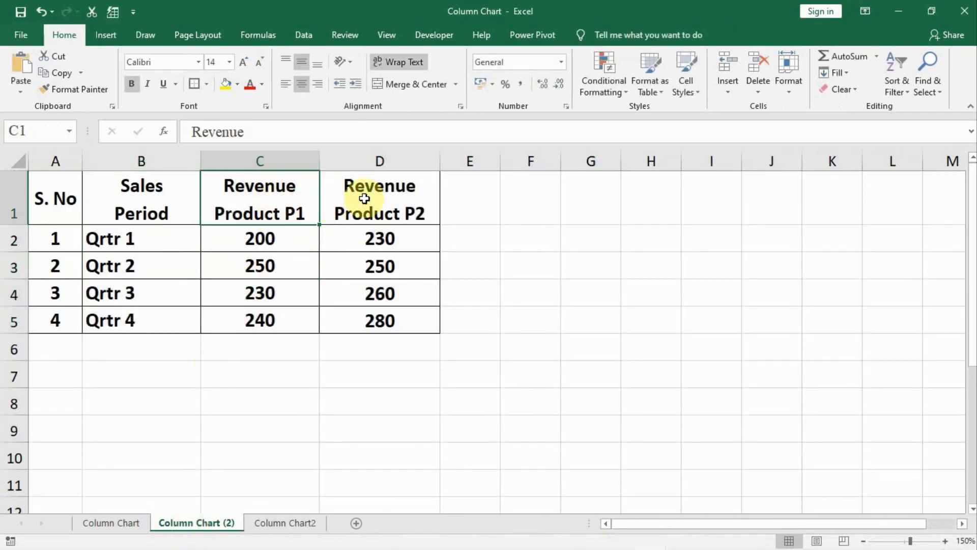
pyautogui.click(384, 198)
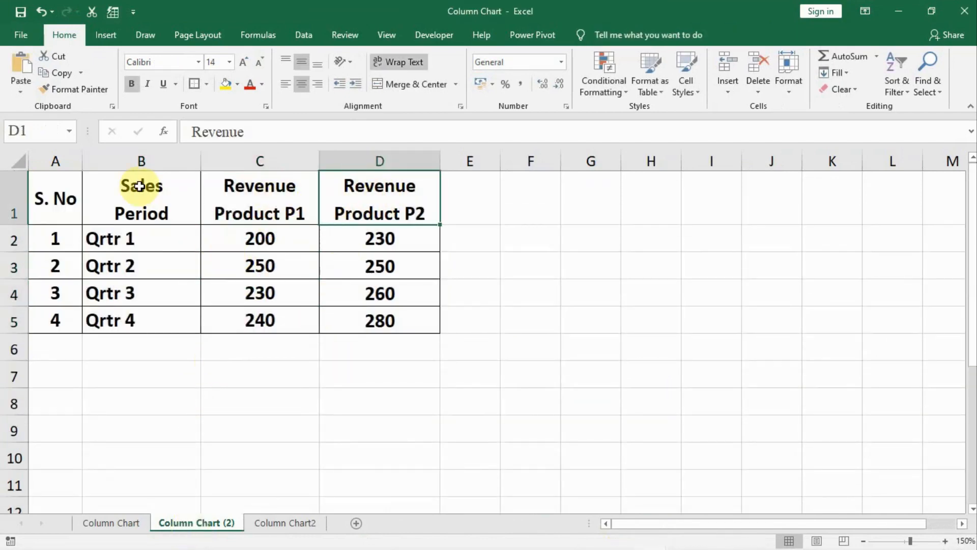
# - Insert a 3-D Clustered Column chart from cells B1:D5 and place it beside the two-product table
pyautogui.moveTo(109, 184); pyautogui.dragTo(364, 322)
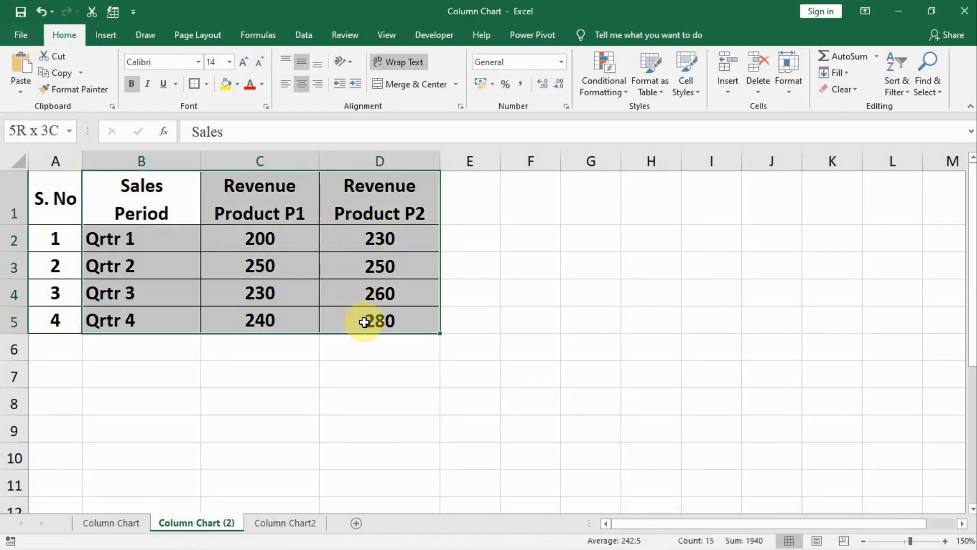
pyautogui.click(109, 38)
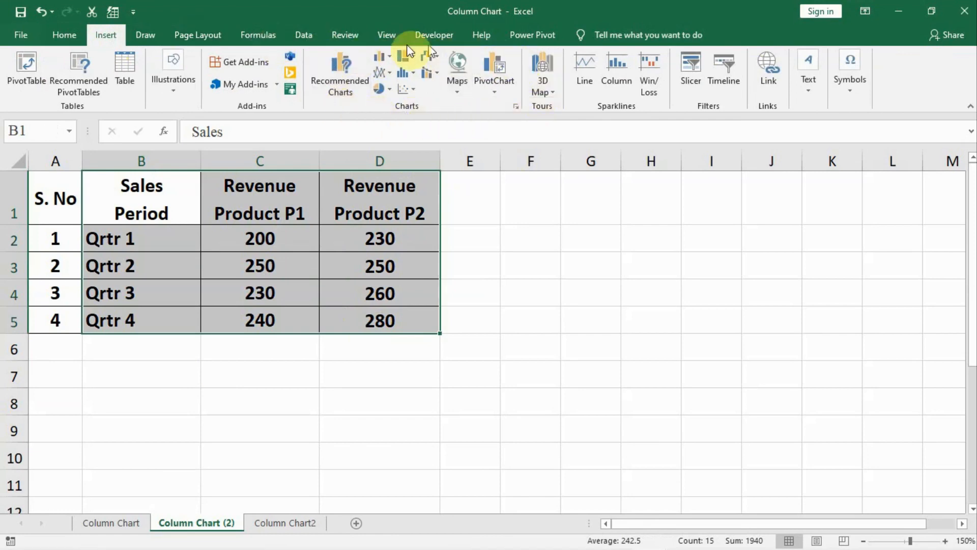
pyautogui.click(387, 60)
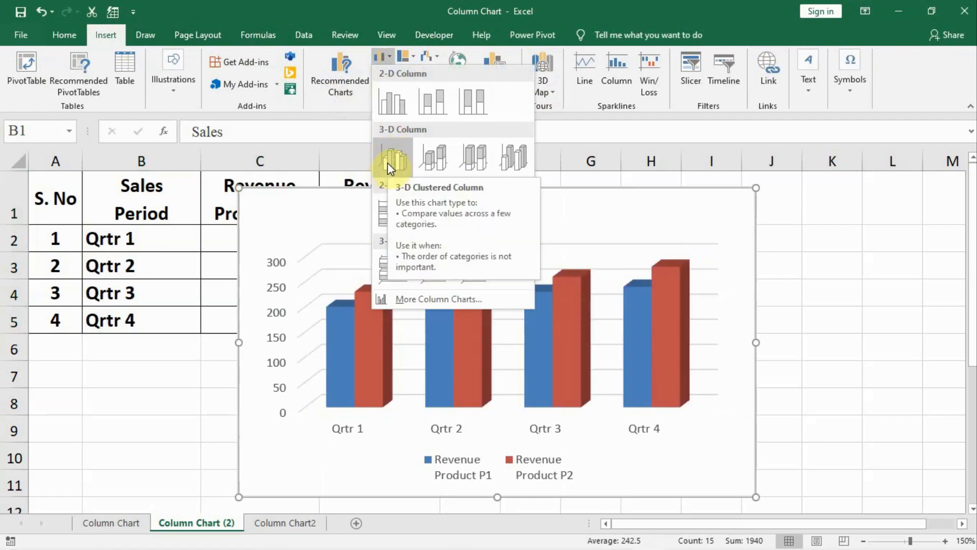
pyautogui.click(387, 163)
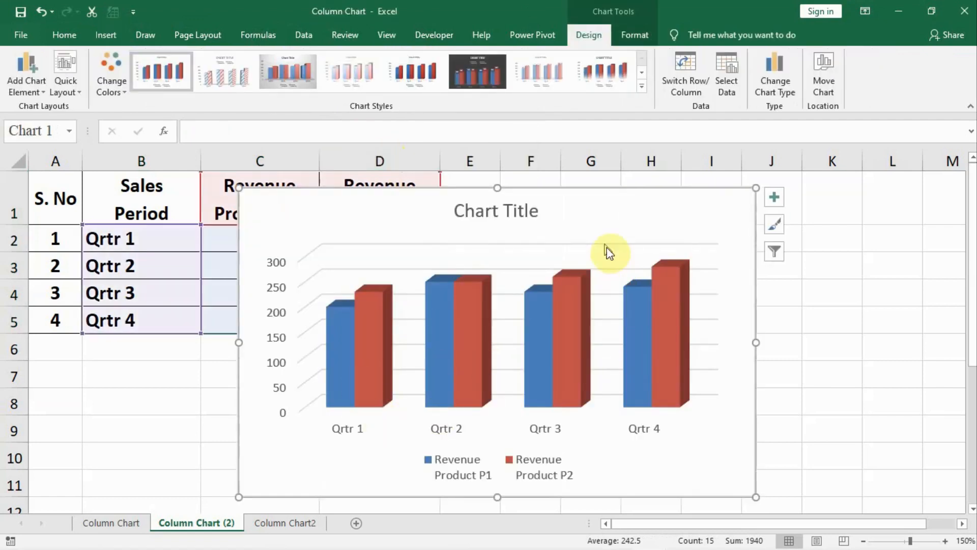
pyautogui.moveTo(599, 215); pyautogui.dragTo(805, 209)
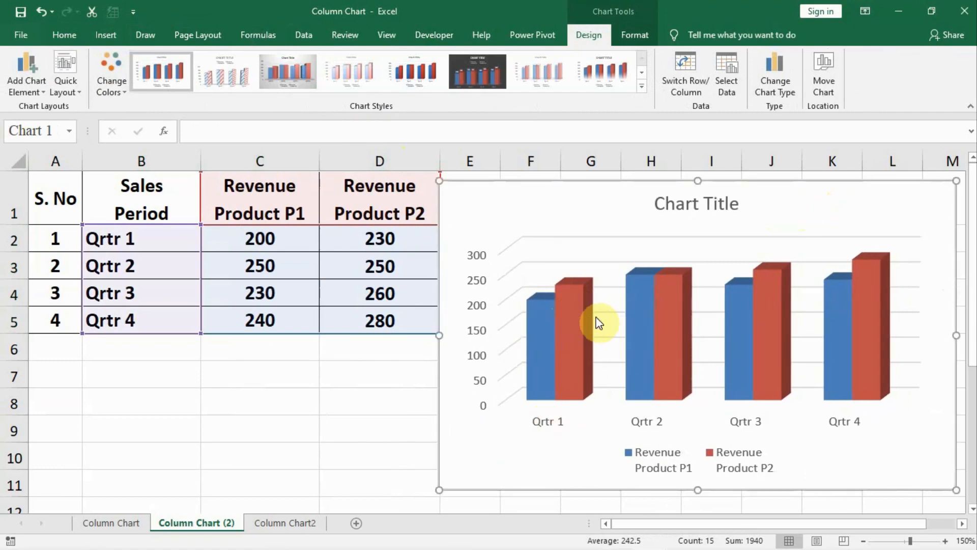
pyautogui.moveTo(543, 322)
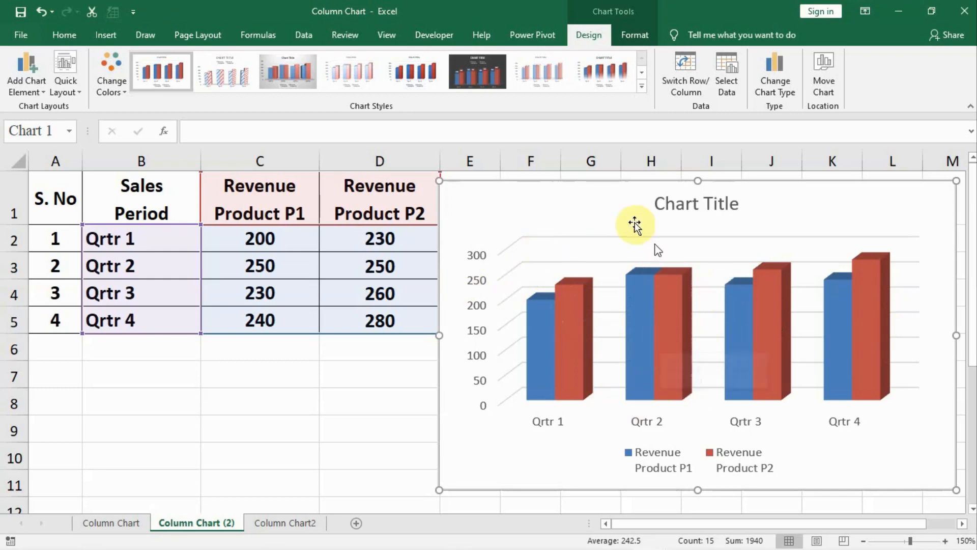
# - Change the chart type to 3-D Stacked Column and compare its Product P2 series with the revenue data in C1:D5
pyautogui.click(108, 37)
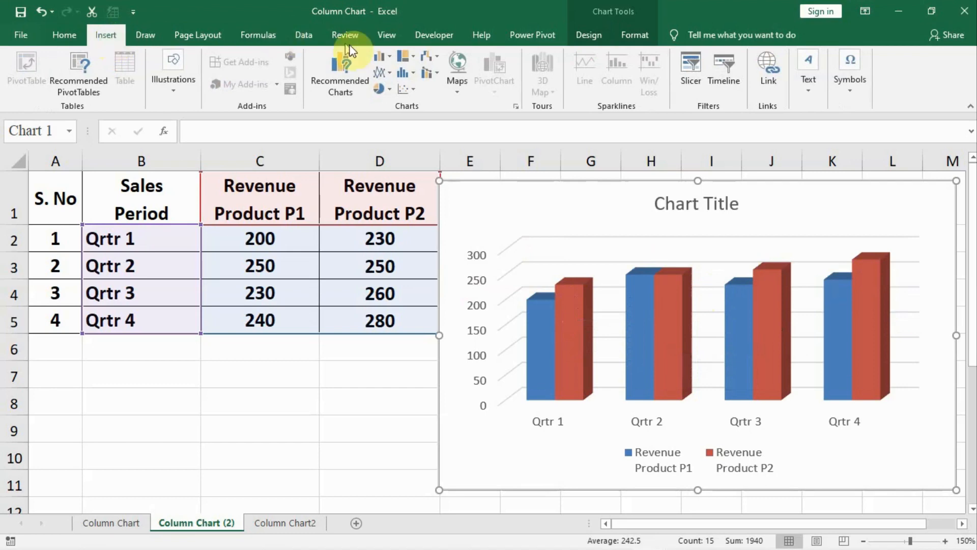
pyautogui.click(391, 58)
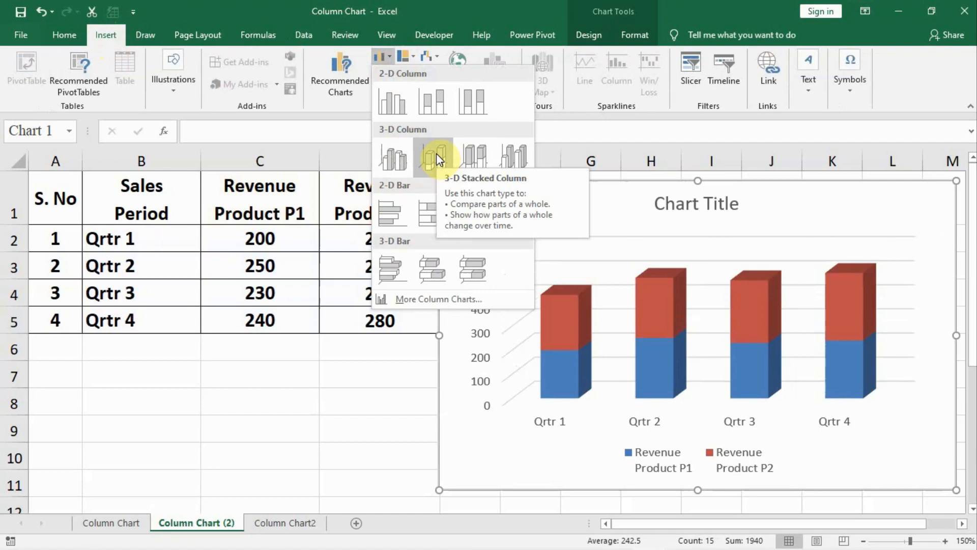
pyautogui.click(436, 153)
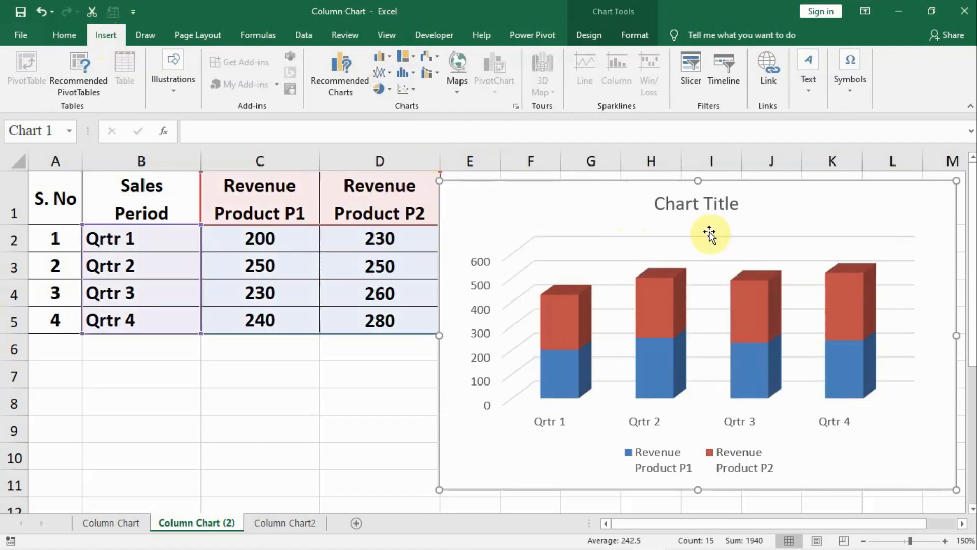
pyautogui.moveTo(796, 210)
pyautogui.mouseDown()
pyautogui.moveTo(797, 284)
pyautogui.moveTo(810, 277)
pyautogui.moveTo(803, 208)
pyautogui.mouseUp()
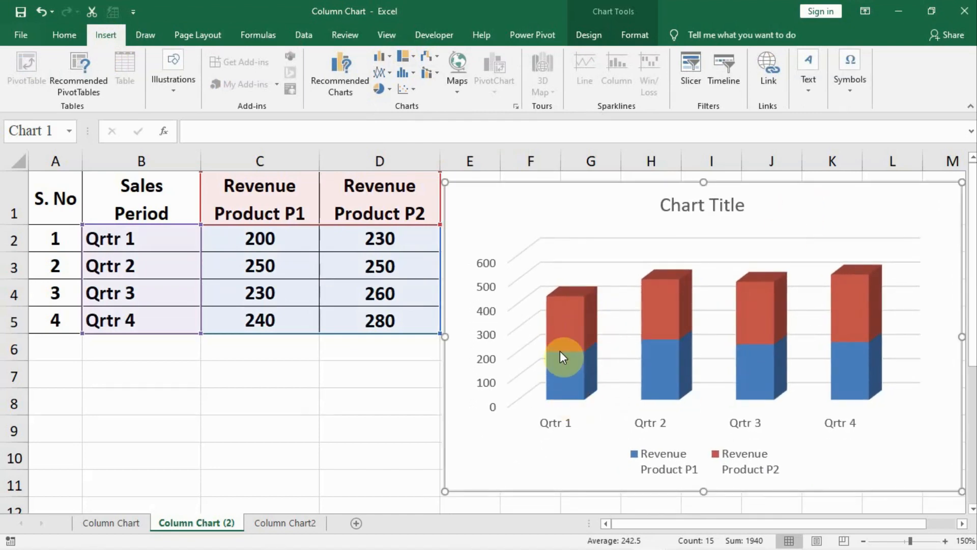
pyautogui.click(571, 326)
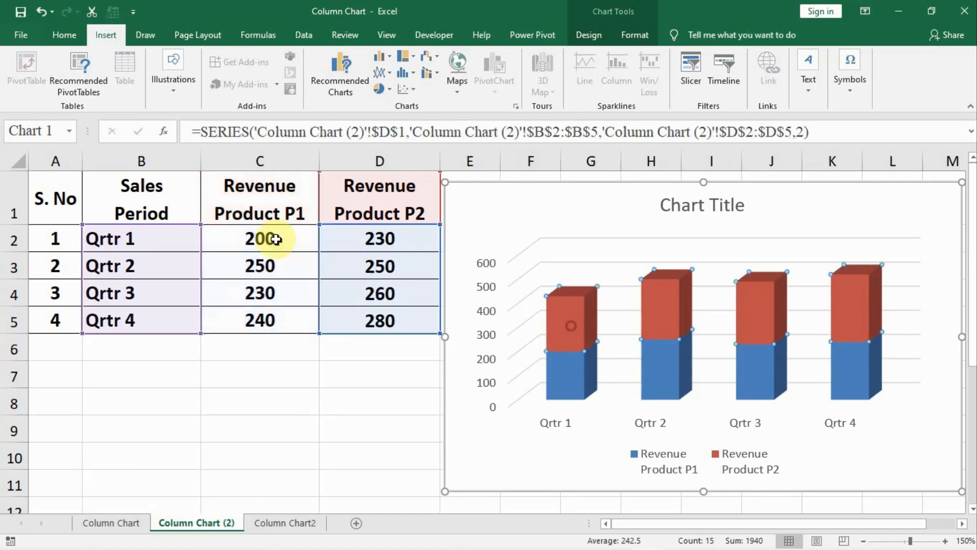
pyautogui.moveTo(238, 199); pyautogui.dragTo(375, 322)
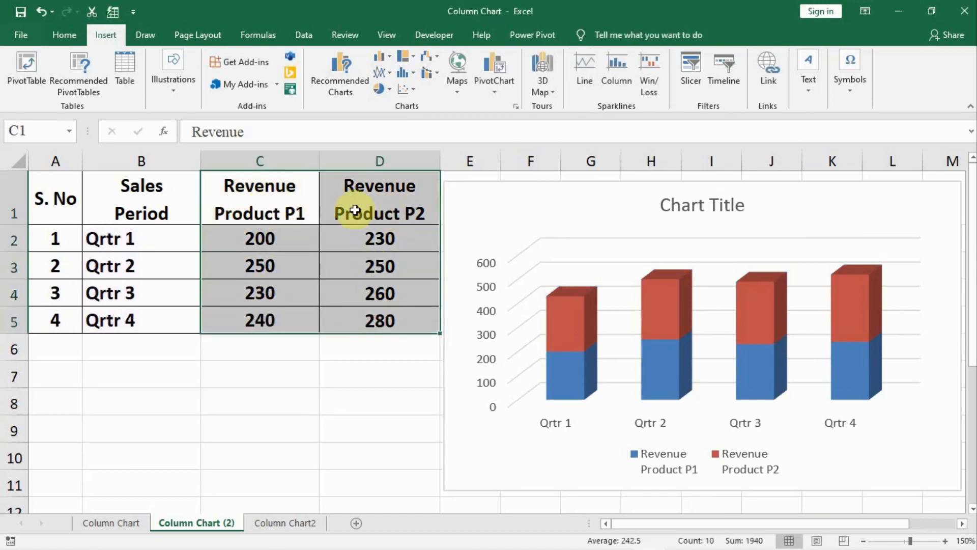
# - On the Column Chart sheet, insert a 3-D Stacked Column chart from the single-product data in B1:C5
pyautogui.click(127, 526)
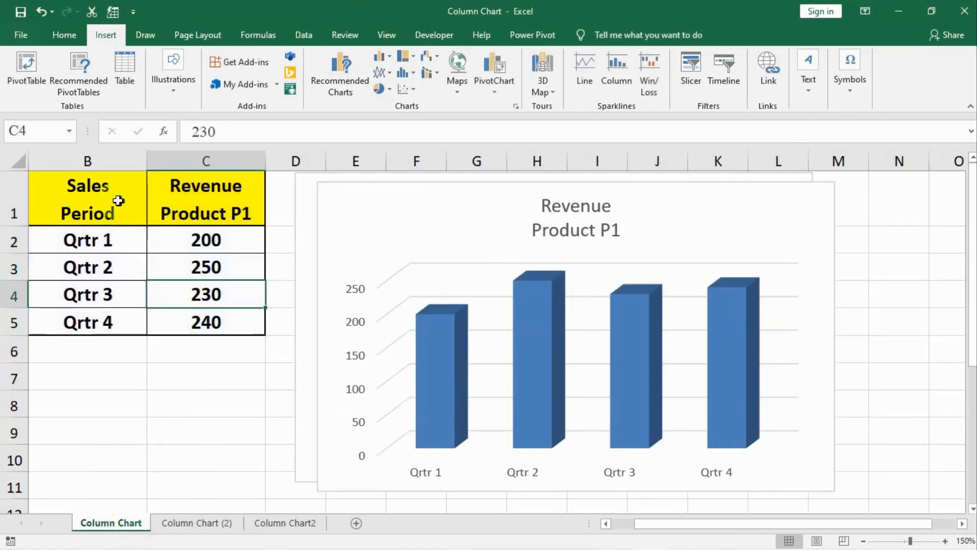
pyautogui.moveTo(120, 196); pyautogui.dragTo(218, 324)
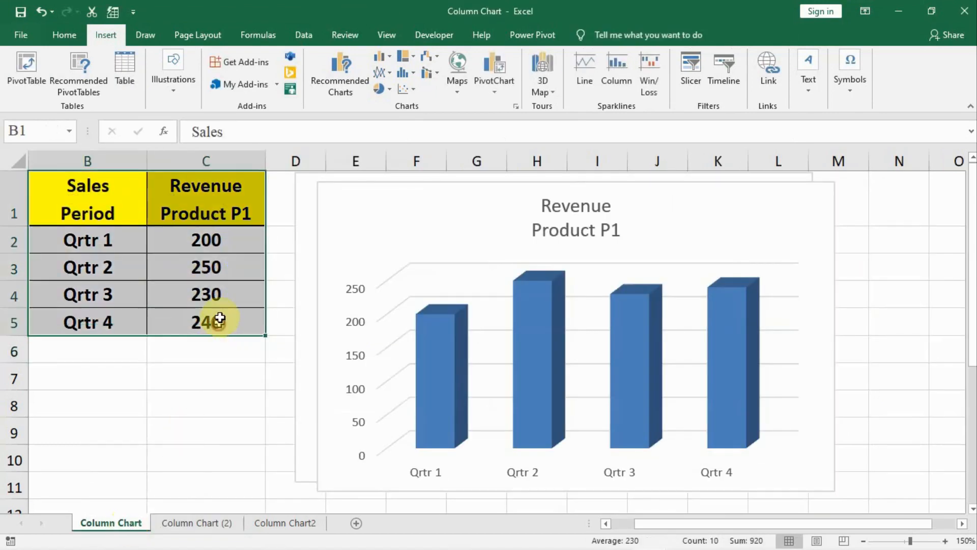
pyautogui.click(388, 57)
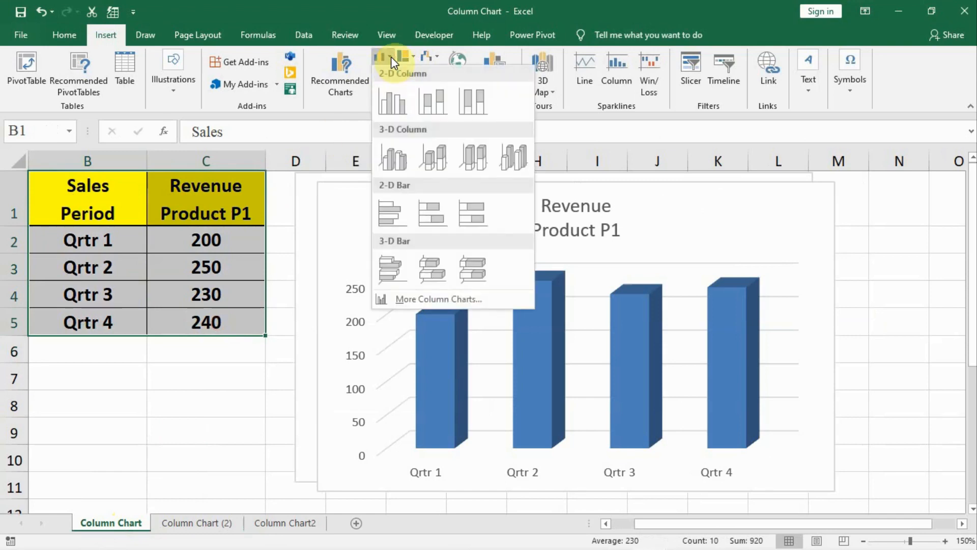
pyautogui.click(433, 156)
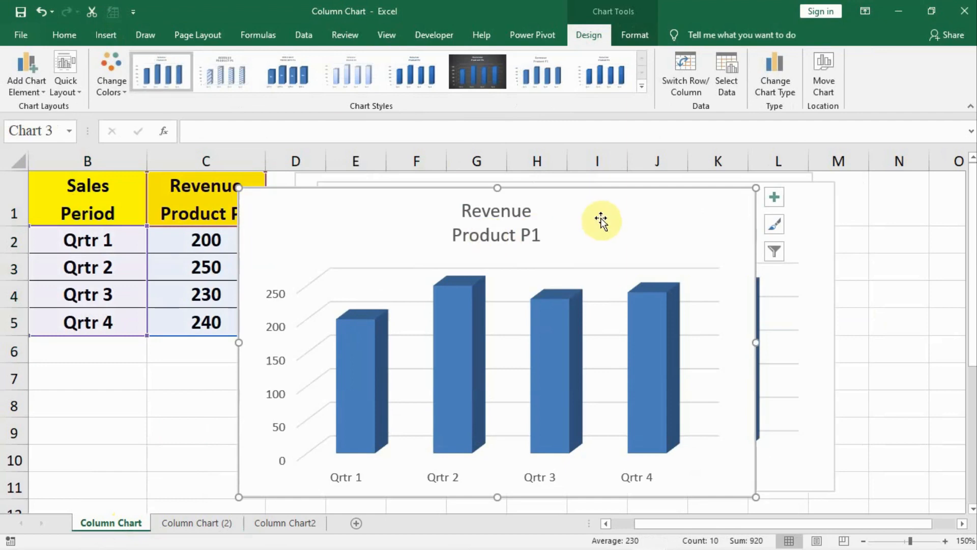